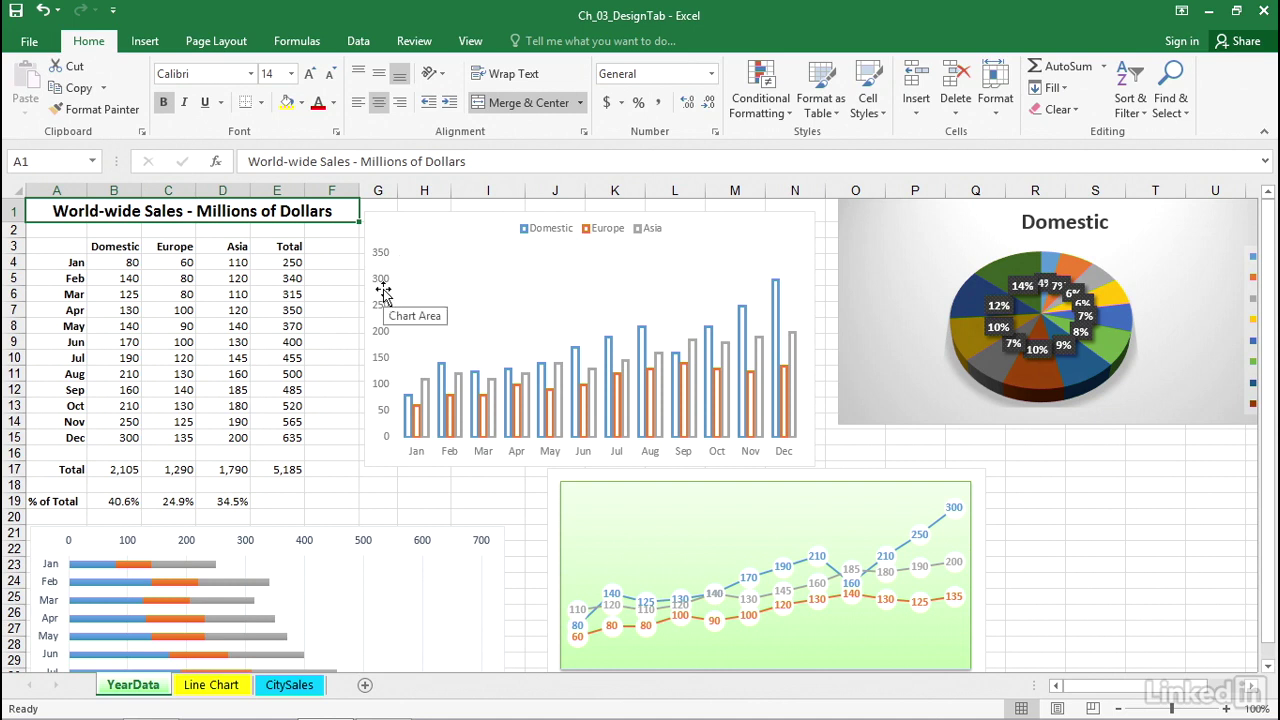
Step: Select the column chart and bring up the Chart Design tab's Add Chart Element list
{"action": "left_click", "coordinate": [405, 233]}
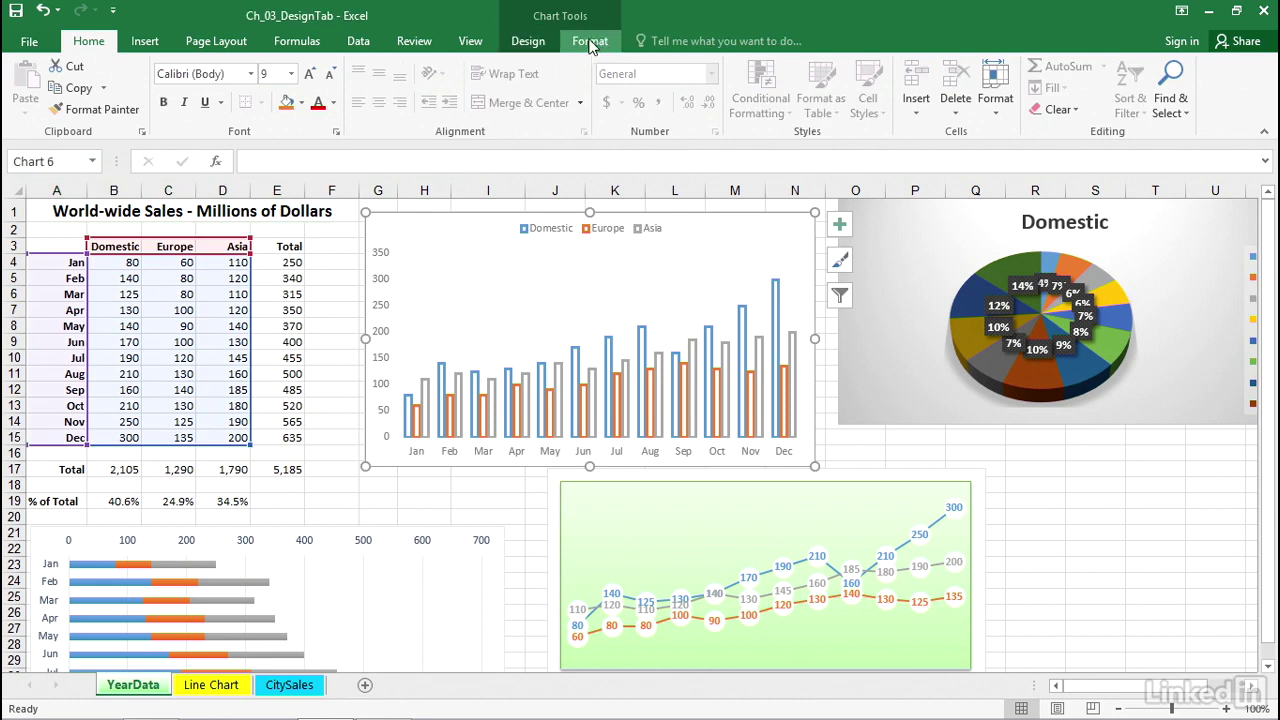
{"action": "left_click", "coordinate": [528, 42]}
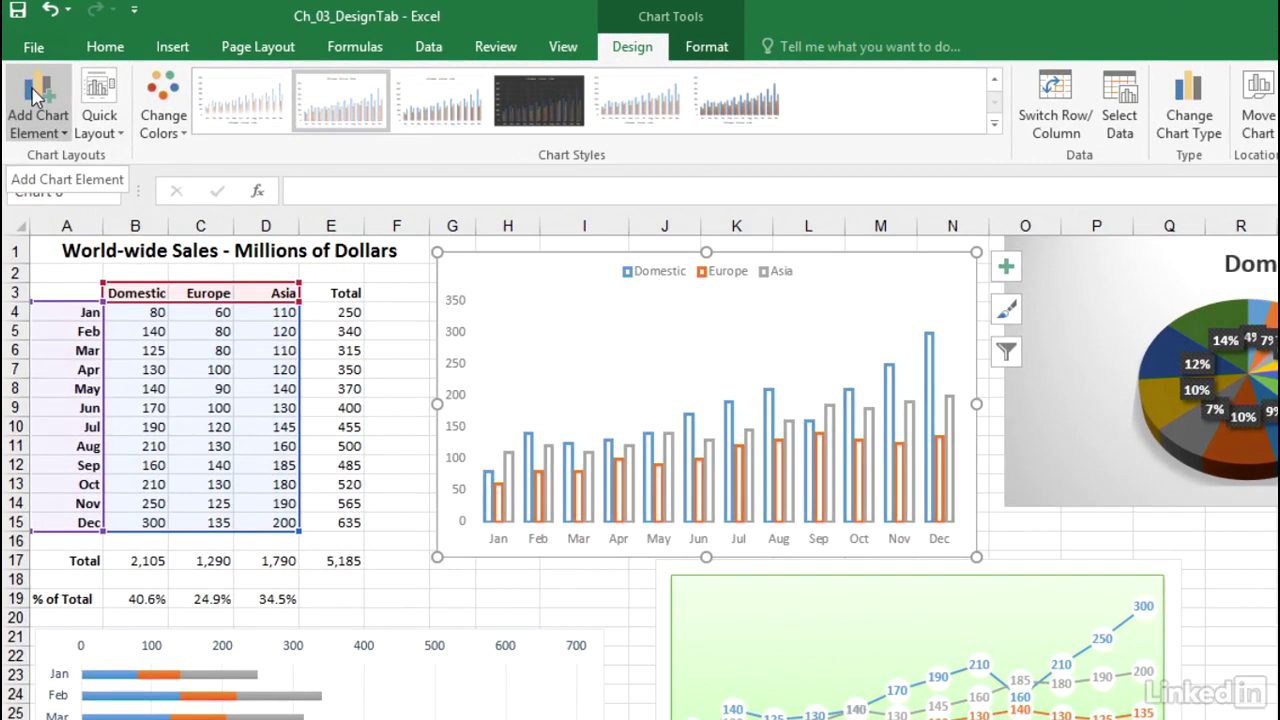
{"action": "left_click", "coordinate": [35, 96]}
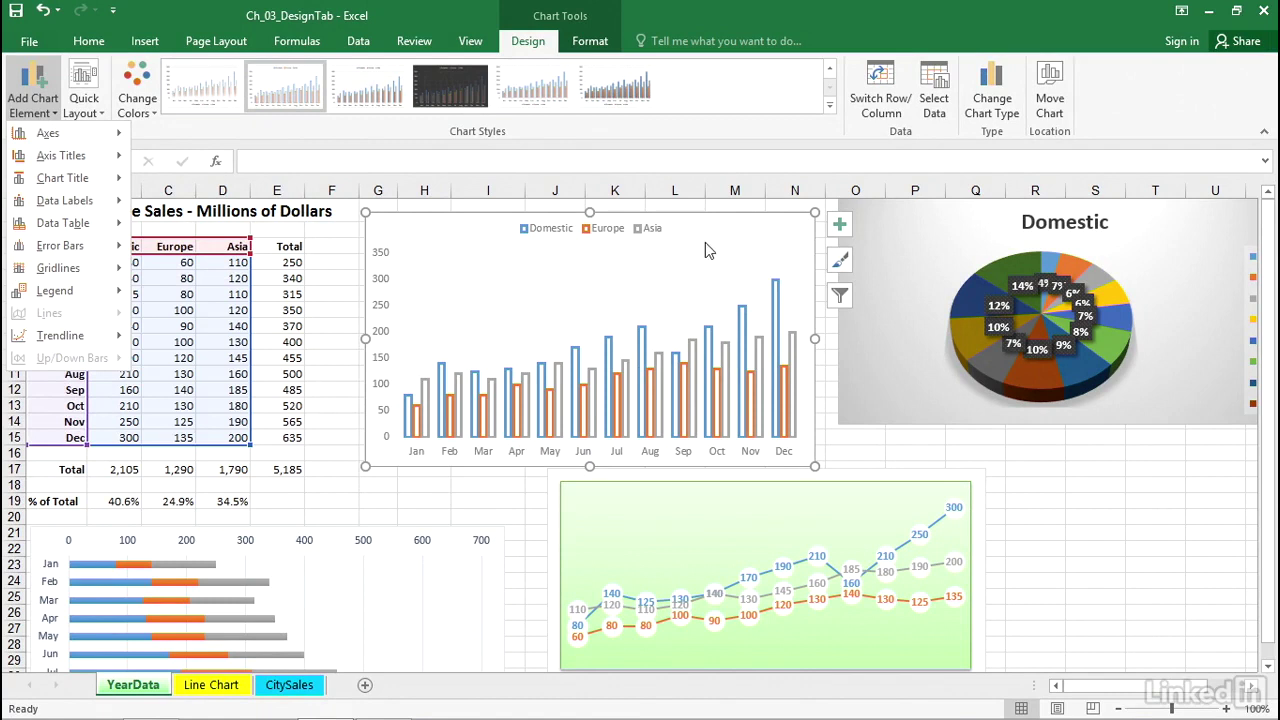
Step: Switch to the column chart's + Chart Elements checklist instead of the Add Chart Element menu
{"action": "left_click", "coordinate": [840, 228]}
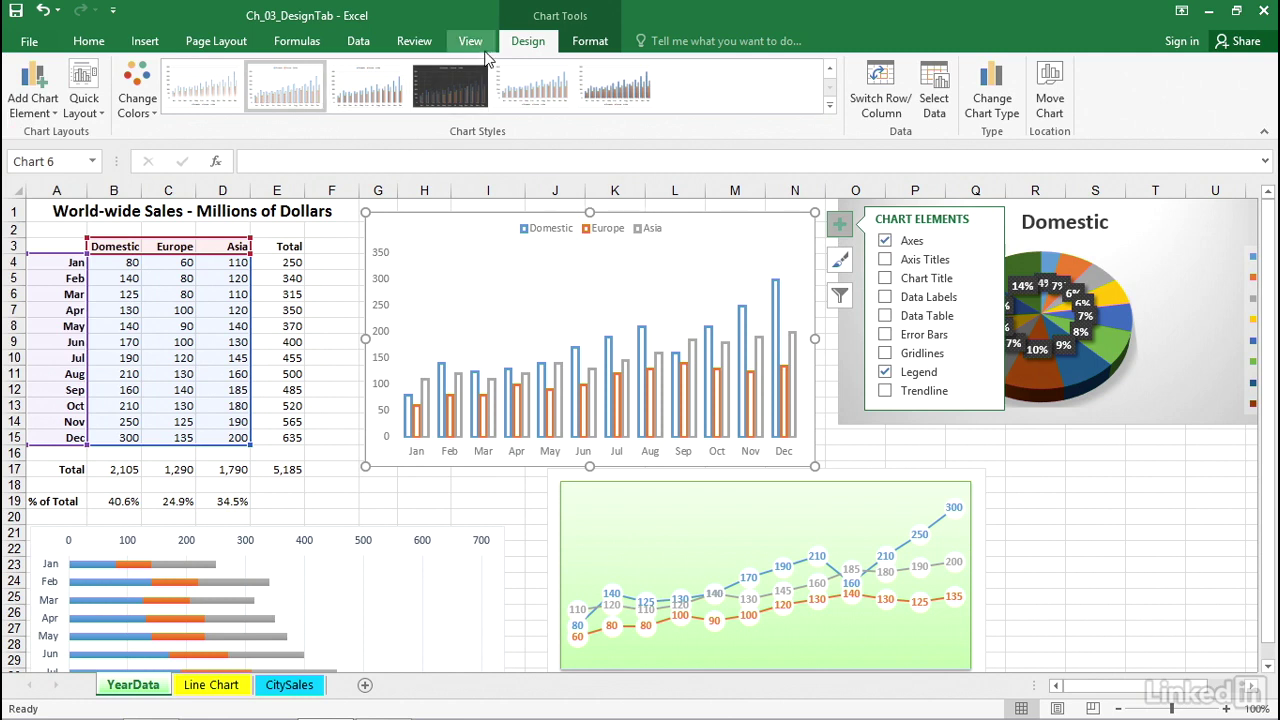
{"action": "left_click", "coordinate": [42, 85]}
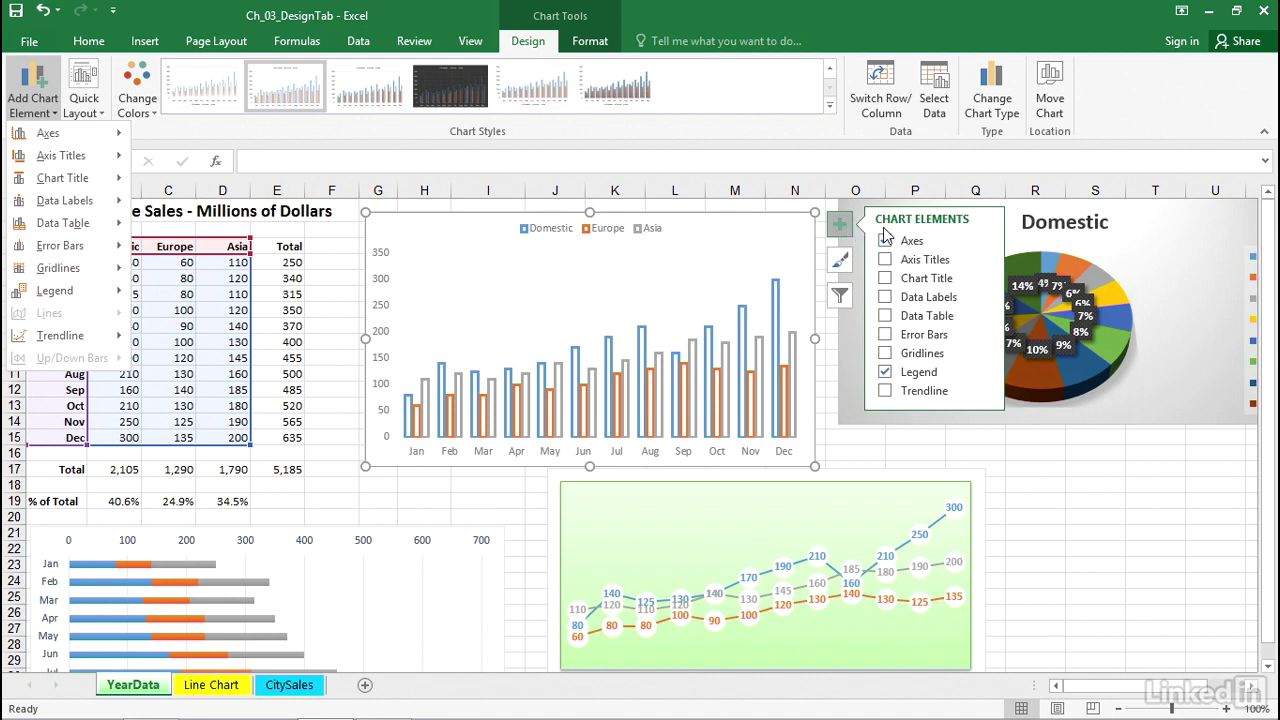
Step: Check Chart Title, preview its placement choices and More Options, then select the title
{"action": "left_click", "coordinate": [885, 280]}
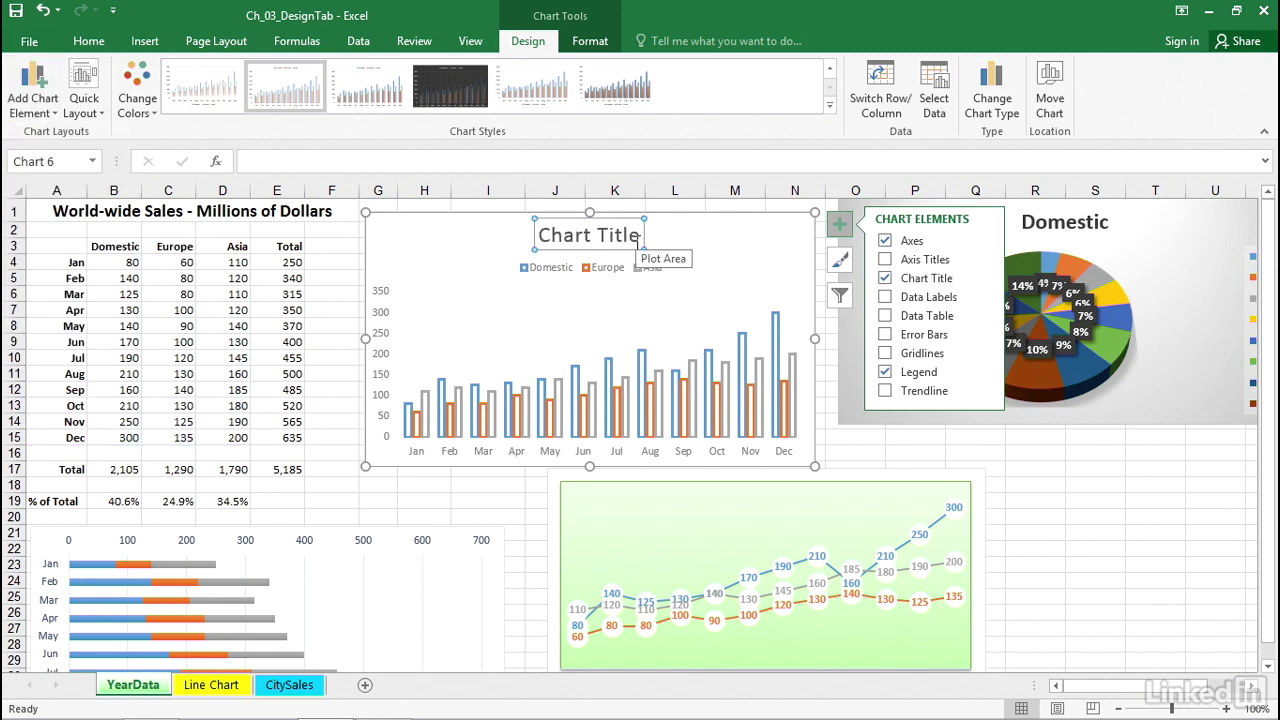
{"action": "left_click", "coordinate": [985, 278]}
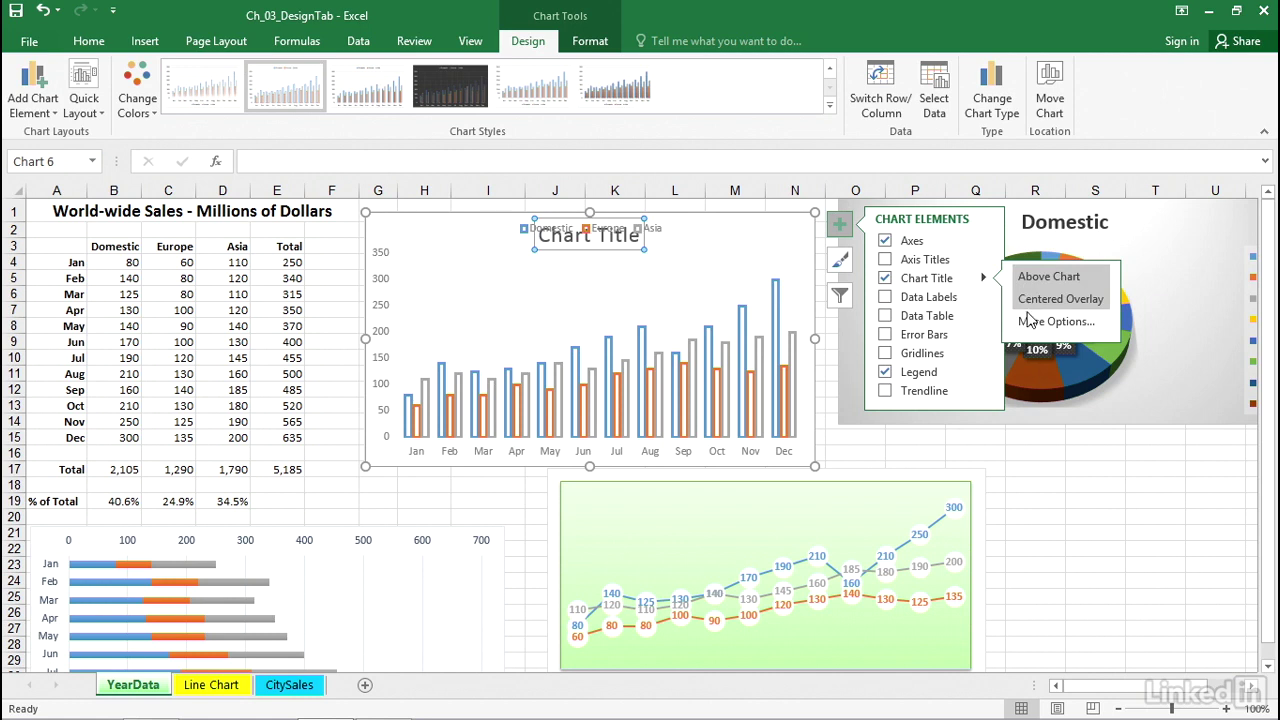
{"action": "left_click", "coordinate": [1030, 323]}
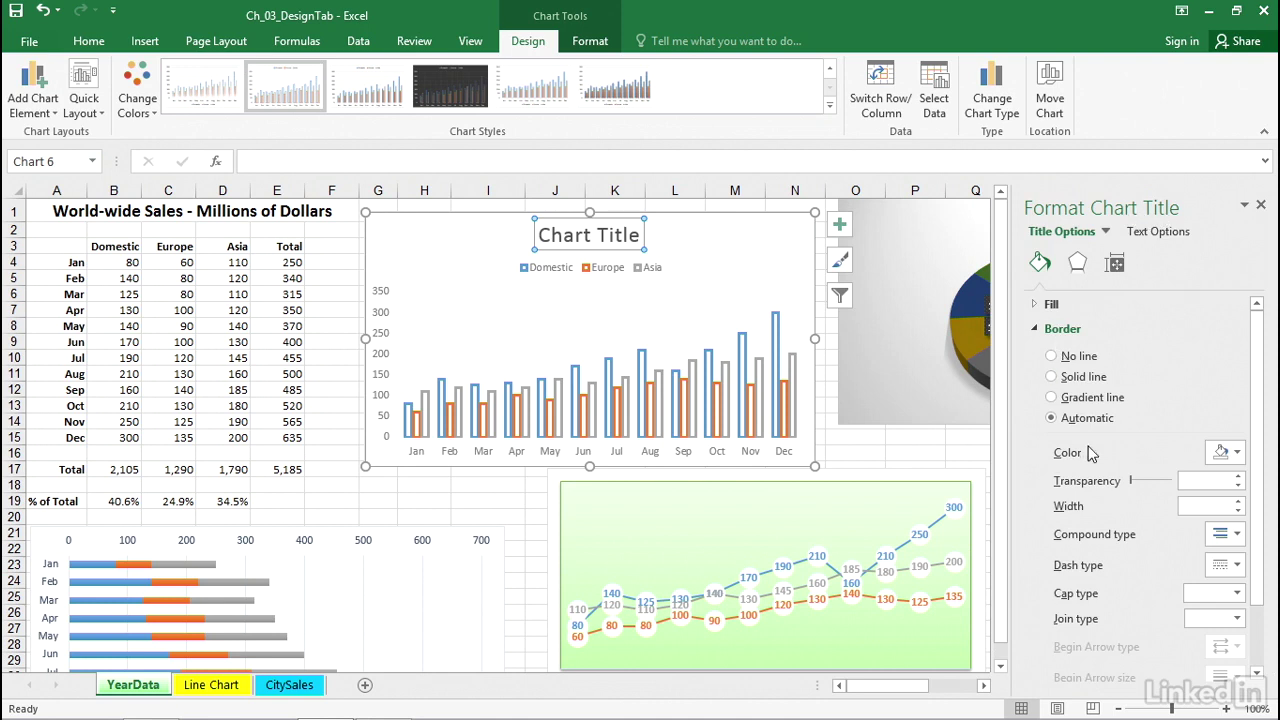
{"action": "left_click", "coordinate": [1262, 207]}
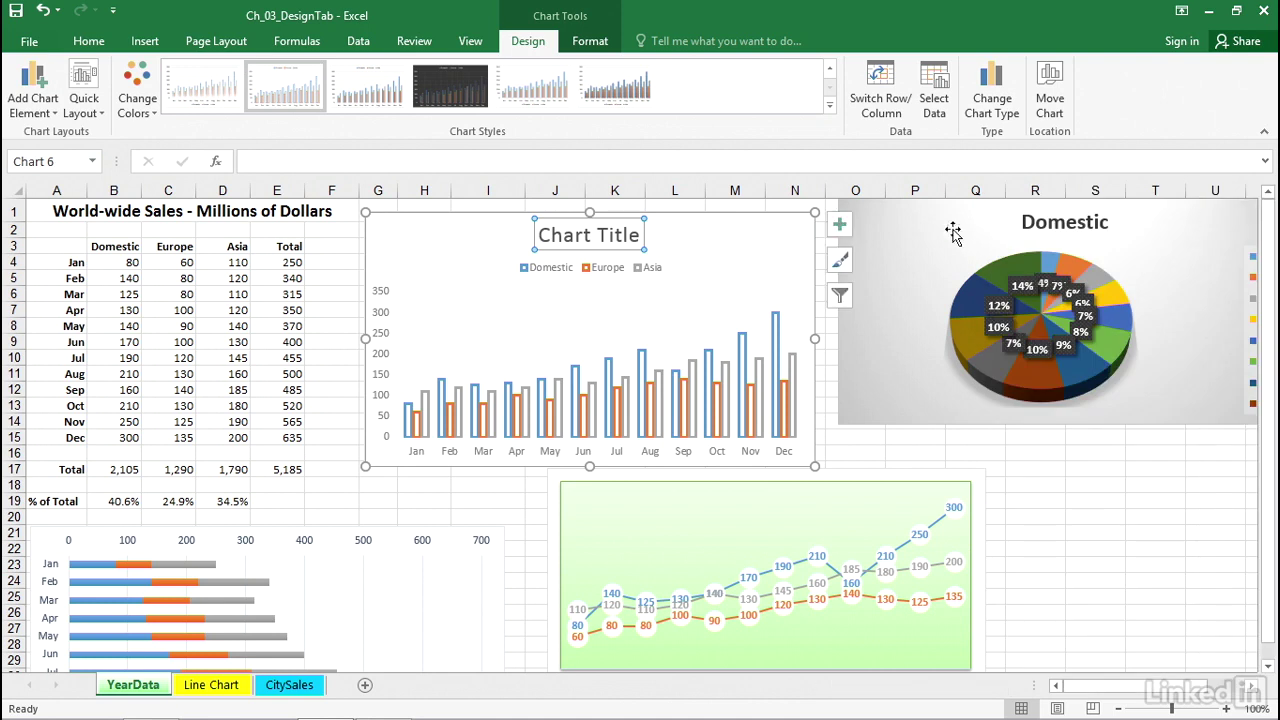
{"action": "left_click", "coordinate": [695, 305]}
Step: Delete the chart title, then re-add it via Add Chart Element > Chart Title > Above Chart
{"action": "key", "text": "Up"}
{"action": "key", "text": "Delete"}
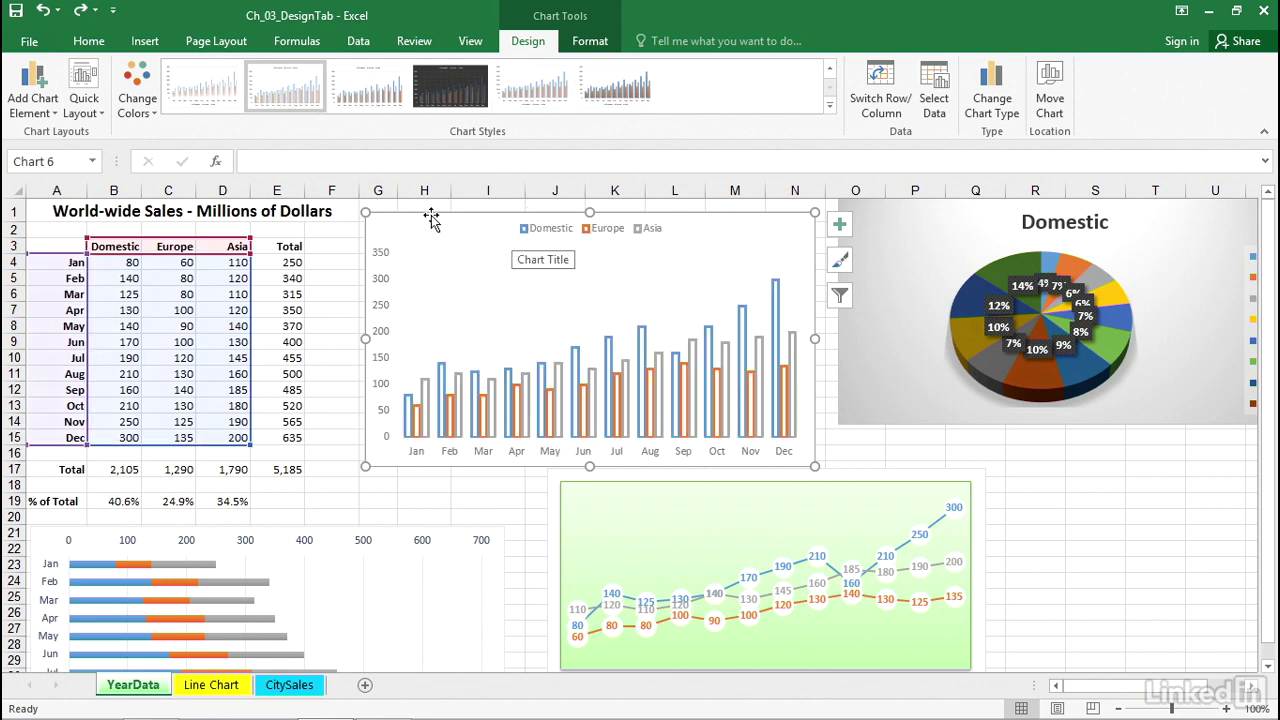
{"action": "left_click", "coordinate": [27, 90]}
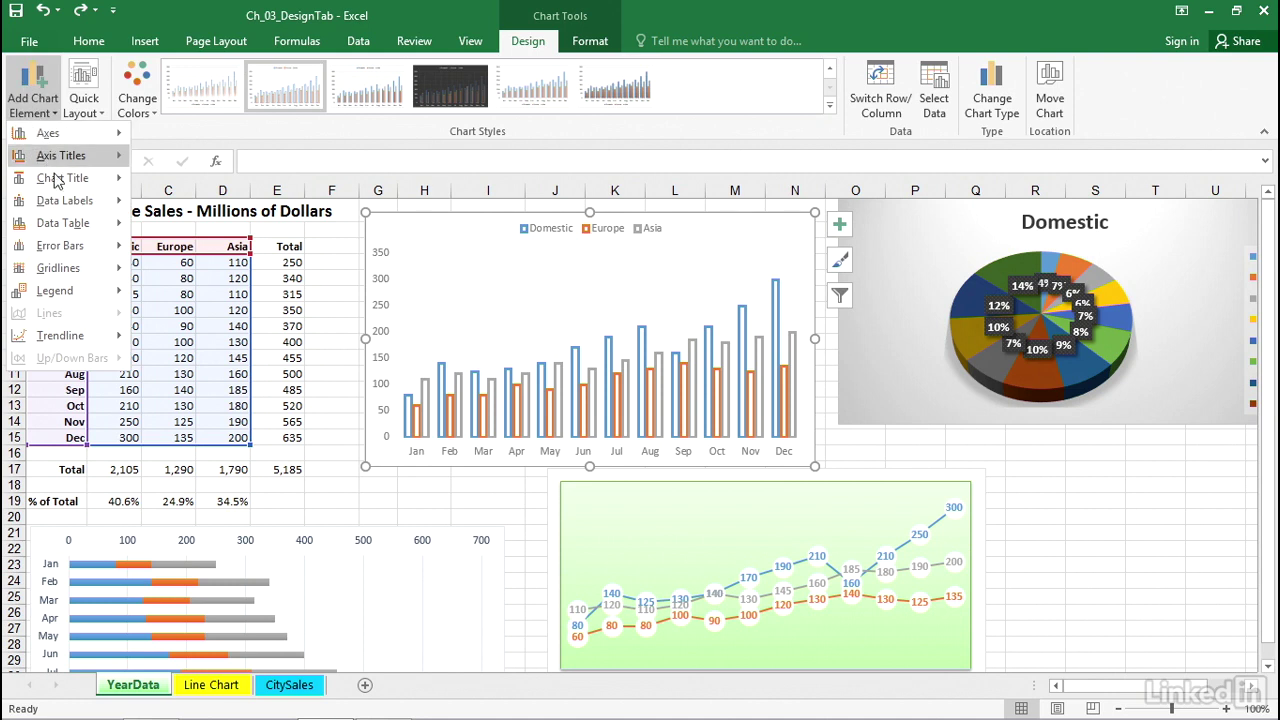
{"action": "mouse_move", "coordinate": [62, 178]}
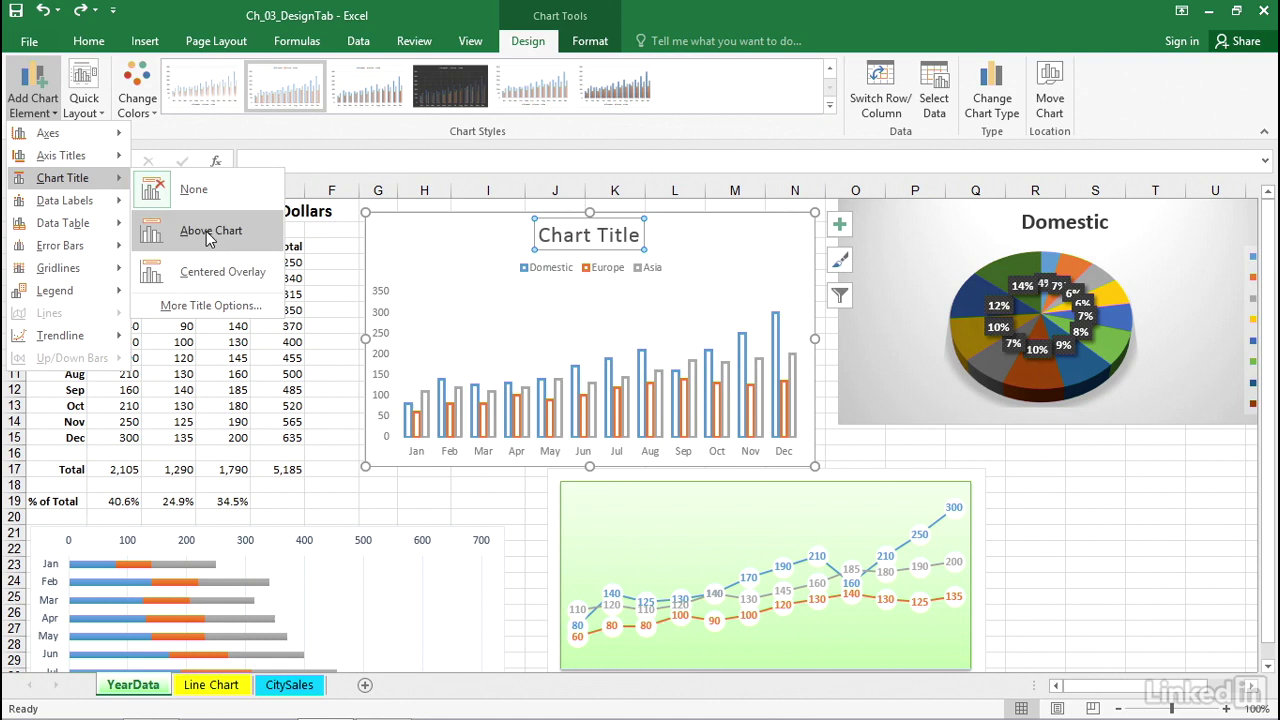
{"action": "left_click", "coordinate": [210, 306]}
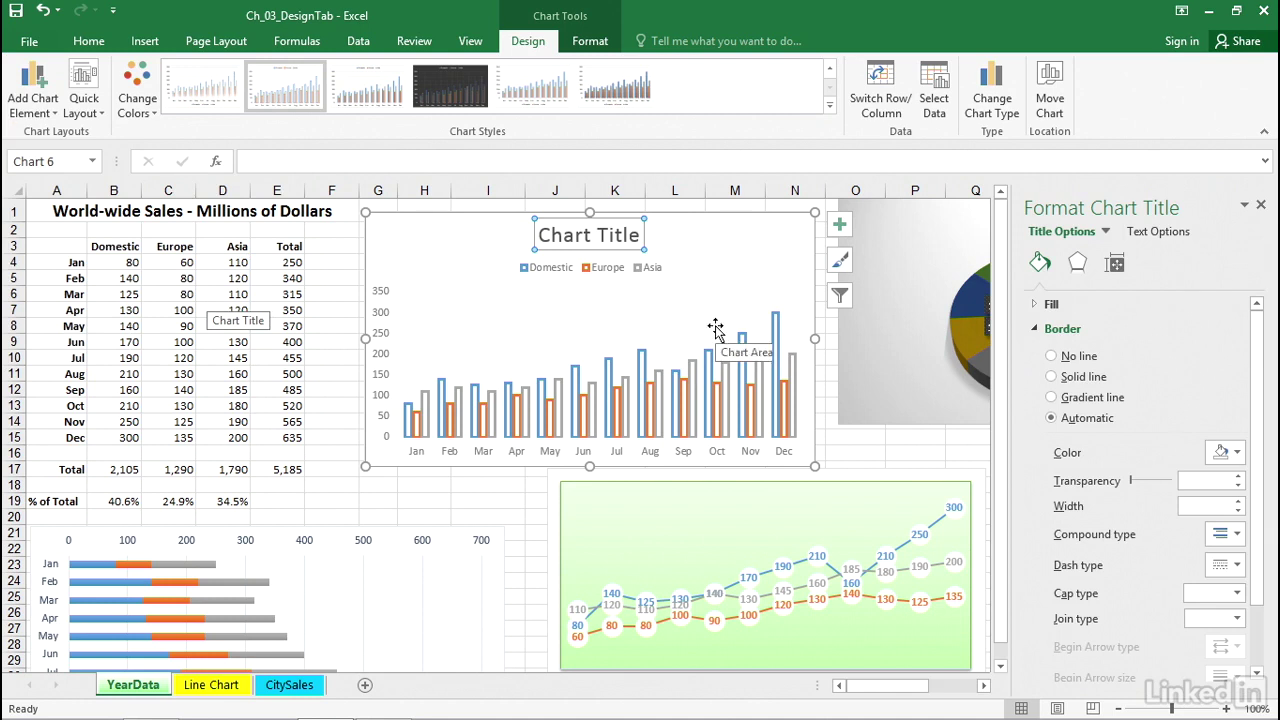
Step: Close the Format Chart Title pane and show the reselected chart's Add Chart Element gridline choices
{"action": "left_click", "coordinate": [1261, 206]}
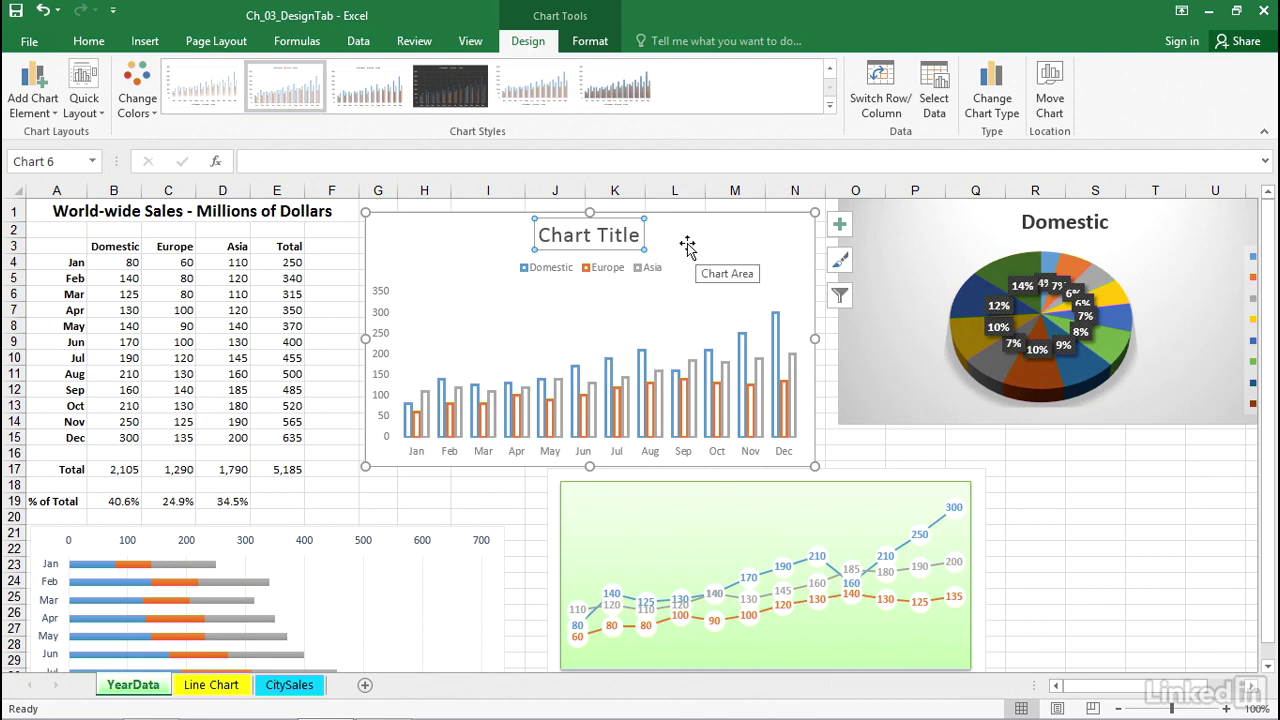
{"action": "left_click", "coordinate": [418, 235]}
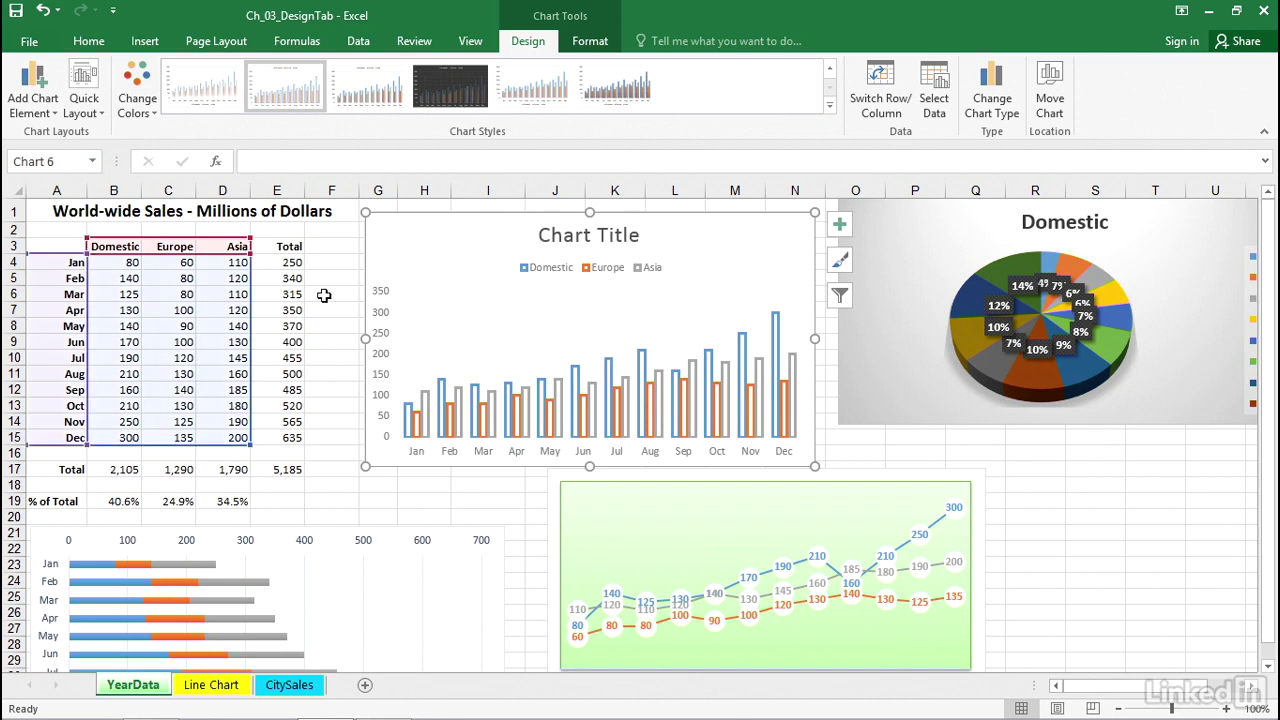
{"action": "left_click", "coordinate": [31, 91]}
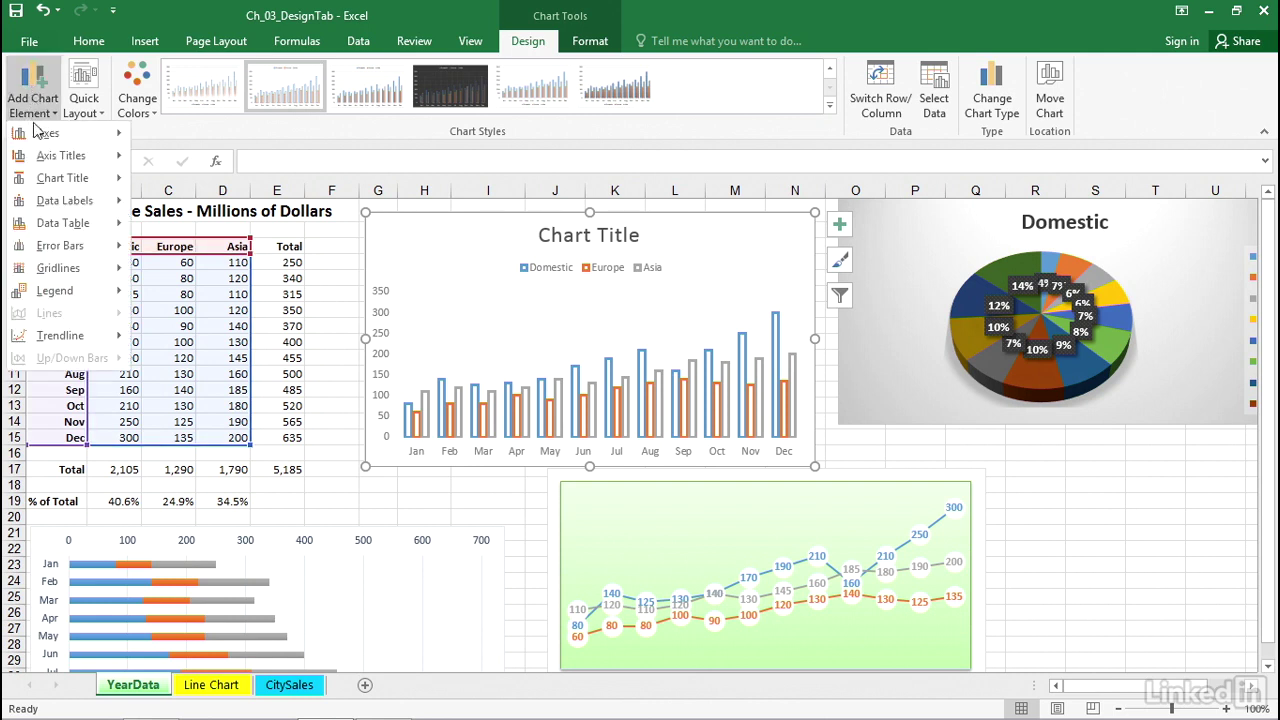
{"action": "mouse_move", "coordinate": [58, 268]}
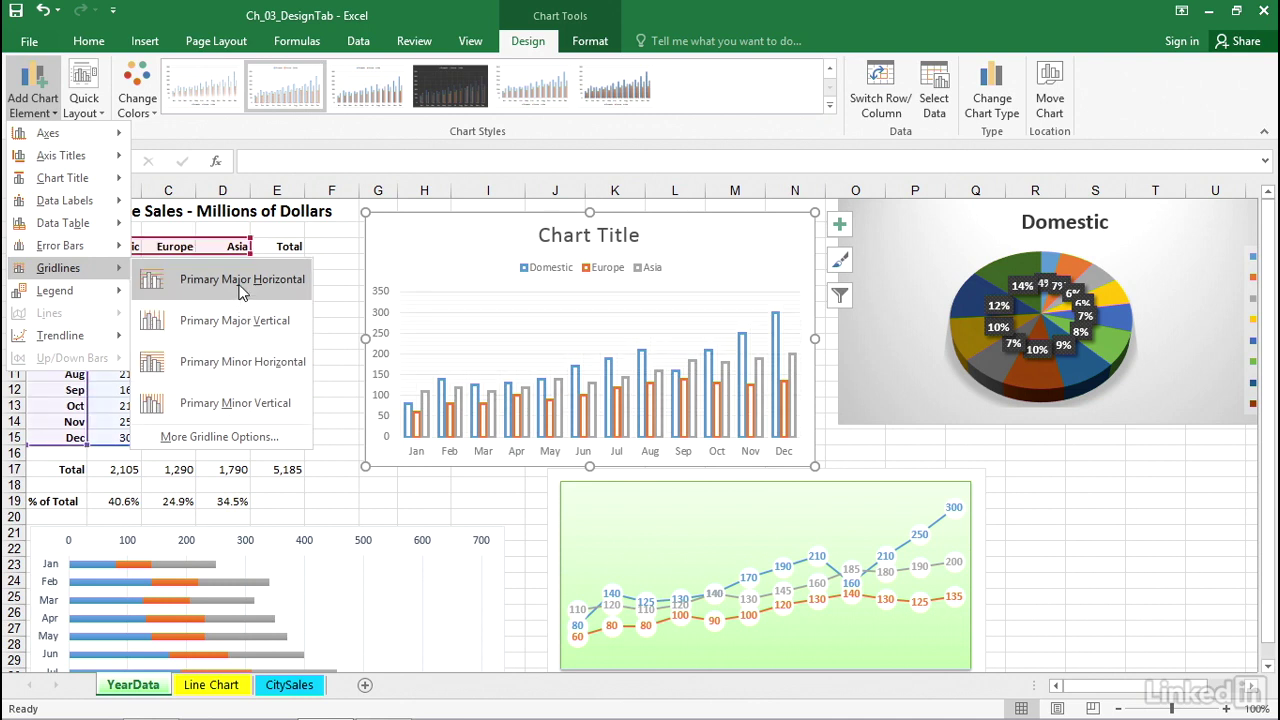
Step: Apply Primary Major Horizontal gridlines, close the Format Major Gridlines pane, and reselect the chart
{"action": "left_click", "coordinate": [219, 437]}
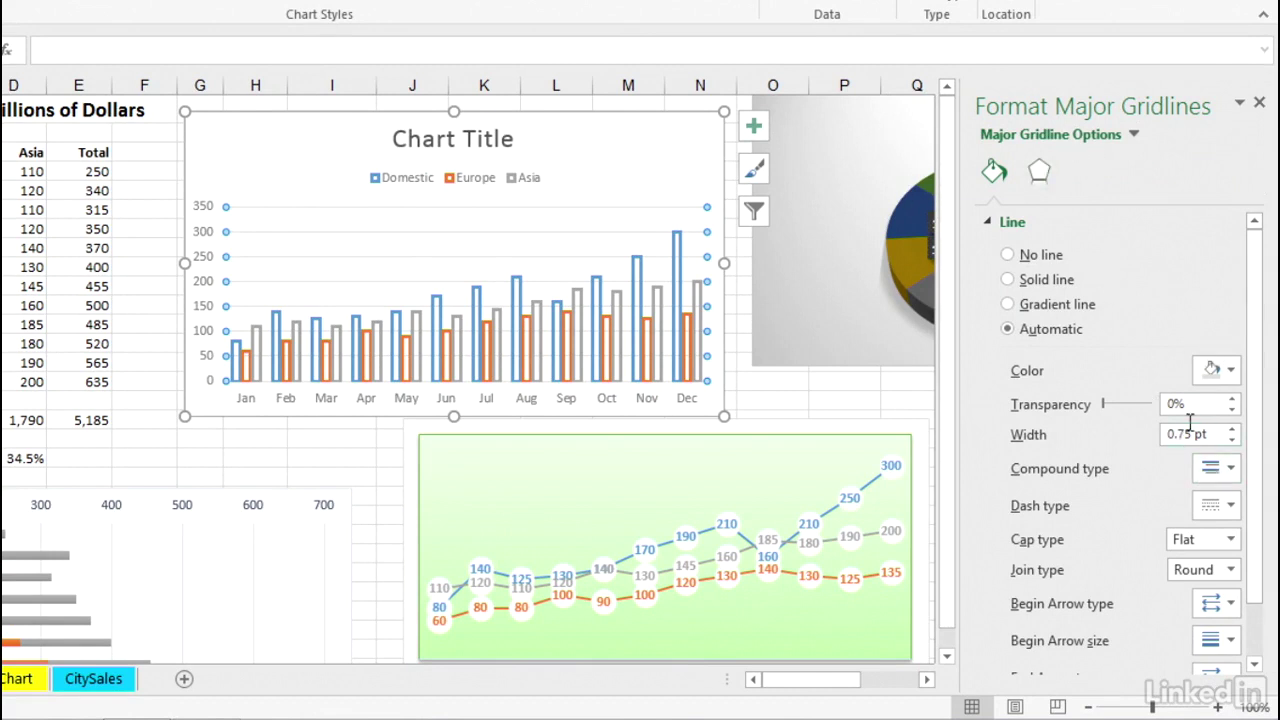
{"action": "left_click", "coordinate": [1259, 102]}
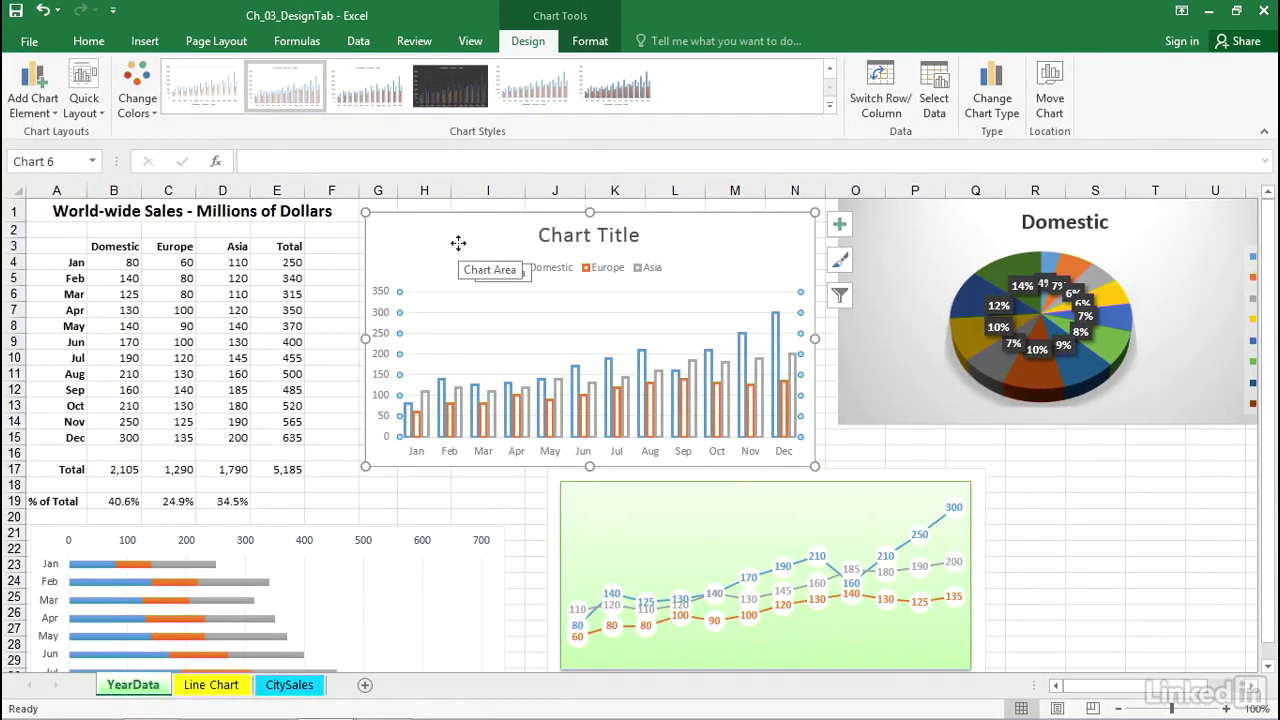
{"action": "left_click", "coordinate": [455, 248]}
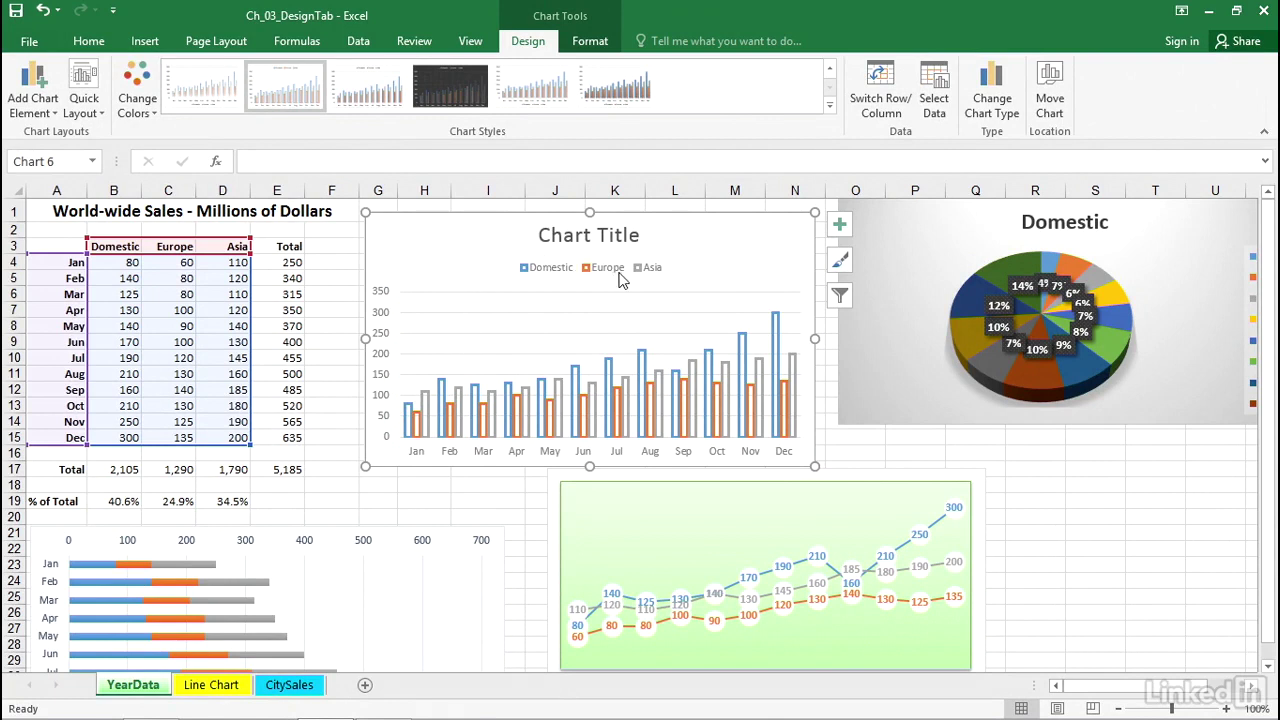
Step: Open Format Major Gridlines through the chart's + button, Gridlines arrow and More Options
{"action": "left_click", "coordinate": [840, 230]}
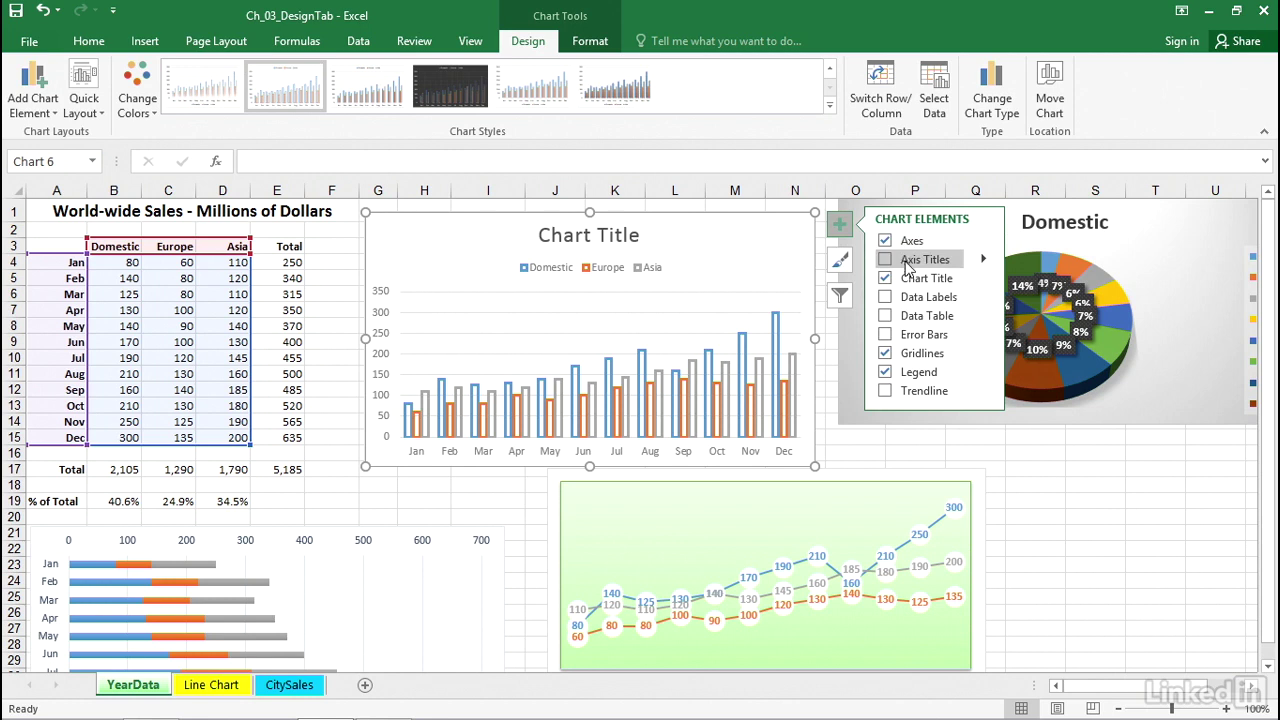
{"action": "left_click", "coordinate": [983, 358]}
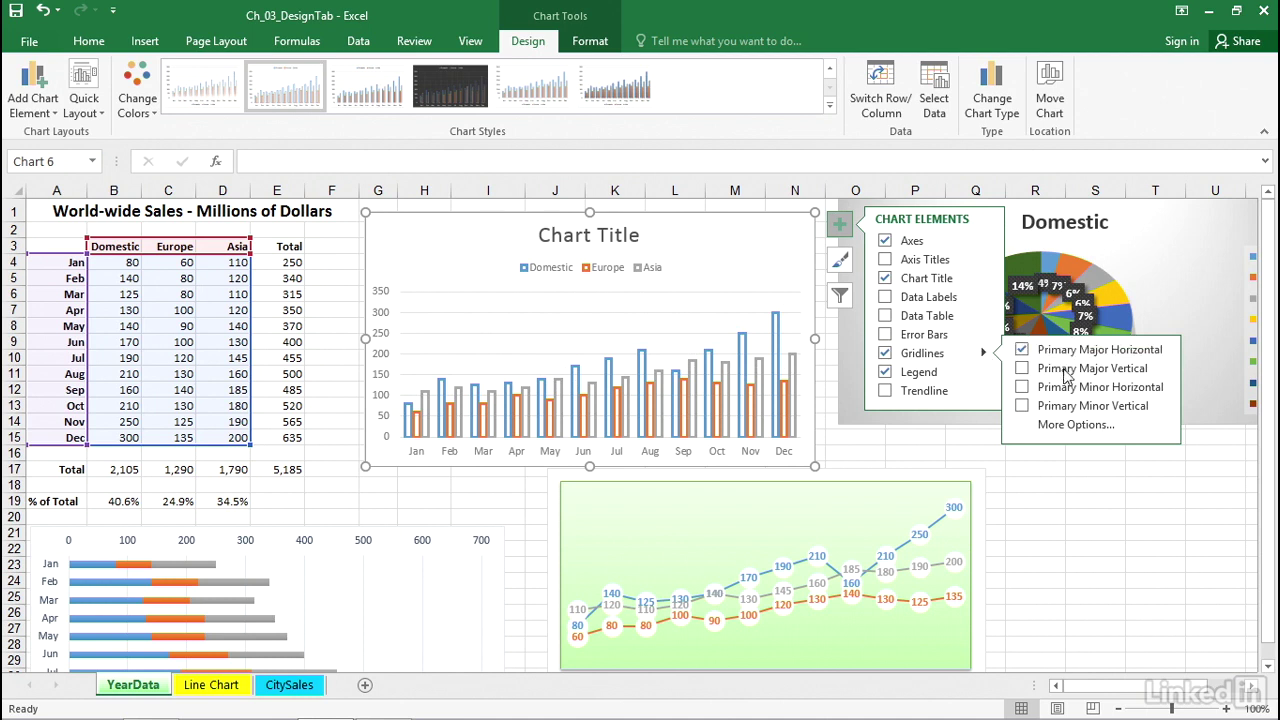
{"action": "left_click", "coordinate": [1054, 424]}
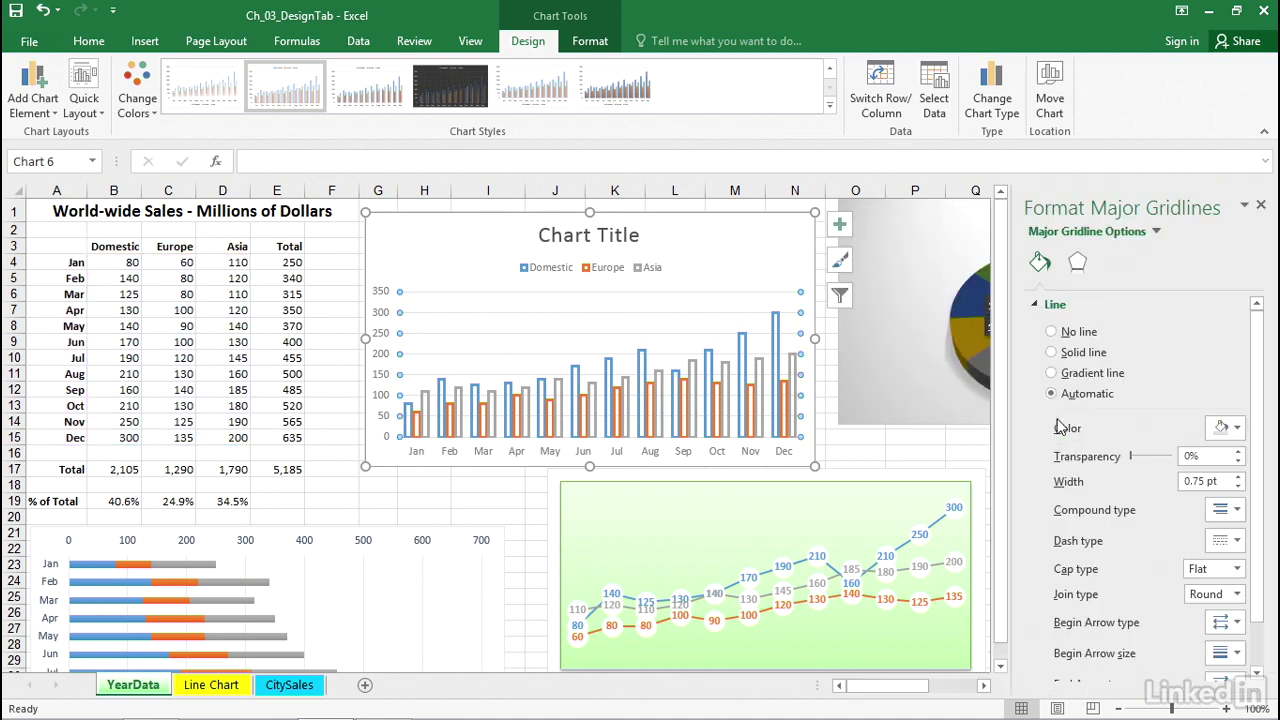